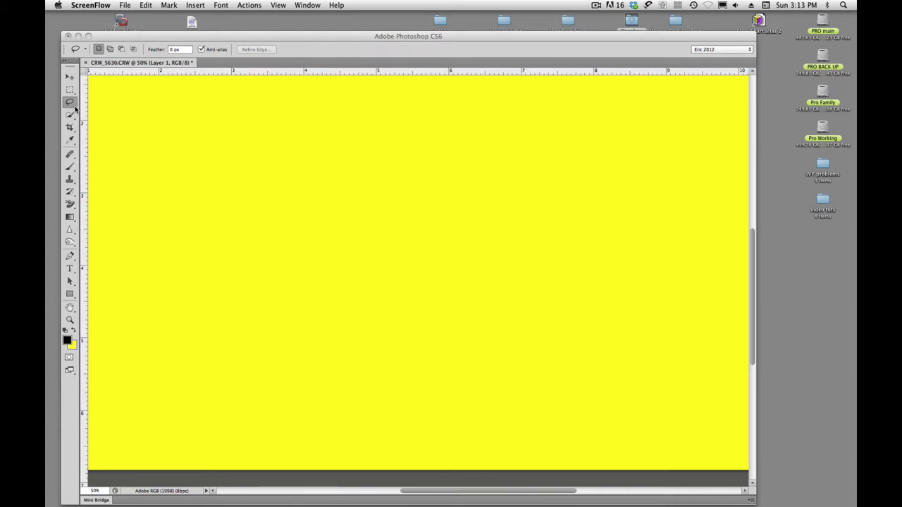
Bring Photoshop to the front and pick the Lasso Tool from the lasso tools flyout
left_click(75, 107)
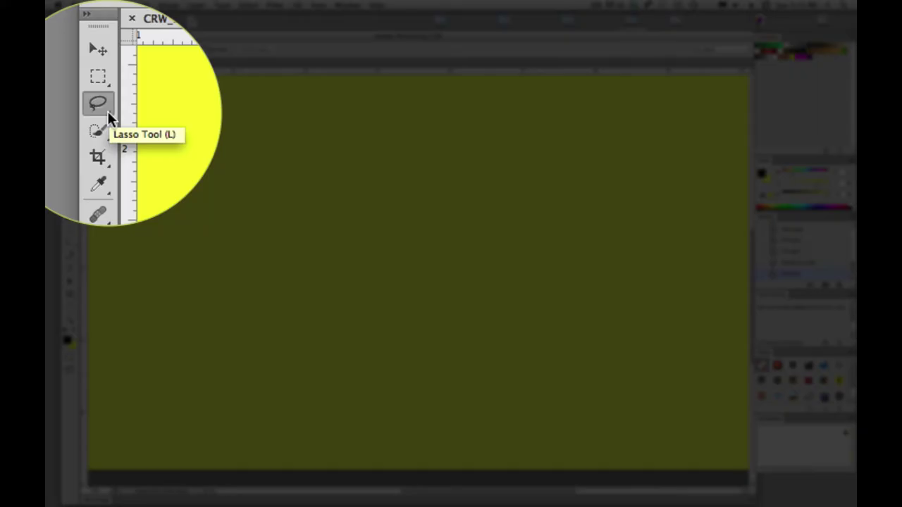
left_click(107, 112)
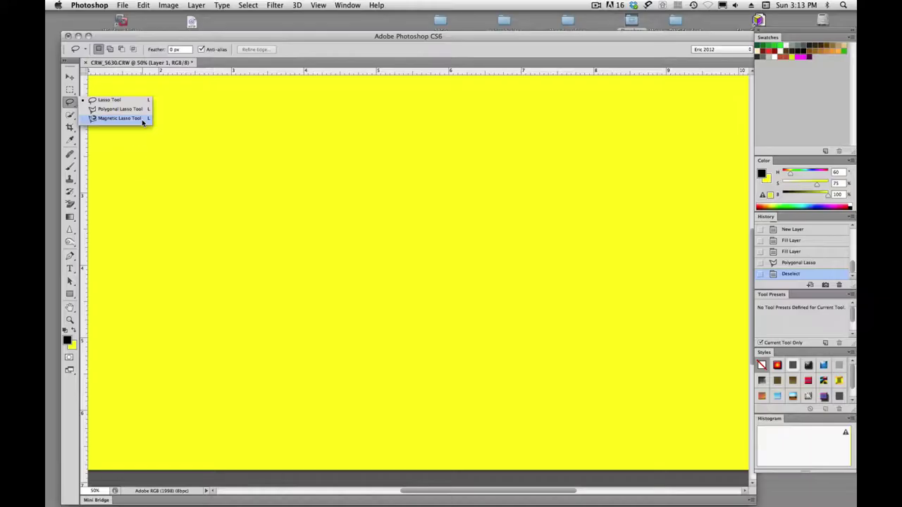
Draw a closed freehand lobed selection in the canvas's upper left, then Shift-add a second area
left_click(189, 184)
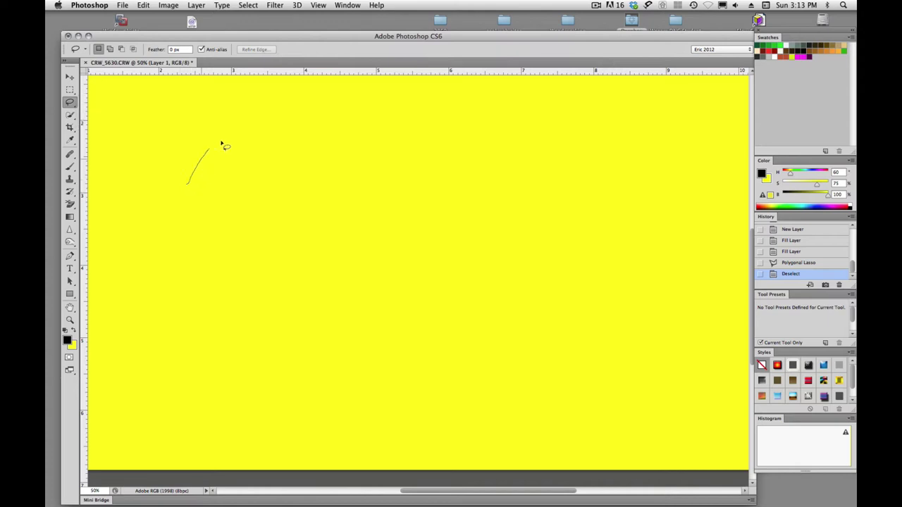
left_click_drag(220, 143, 262, 153)
mouse_move(286, 232)
left_mouse_down()
mouse_move(281, 264)
mouse_move(215, 267)
left_mouse_up()
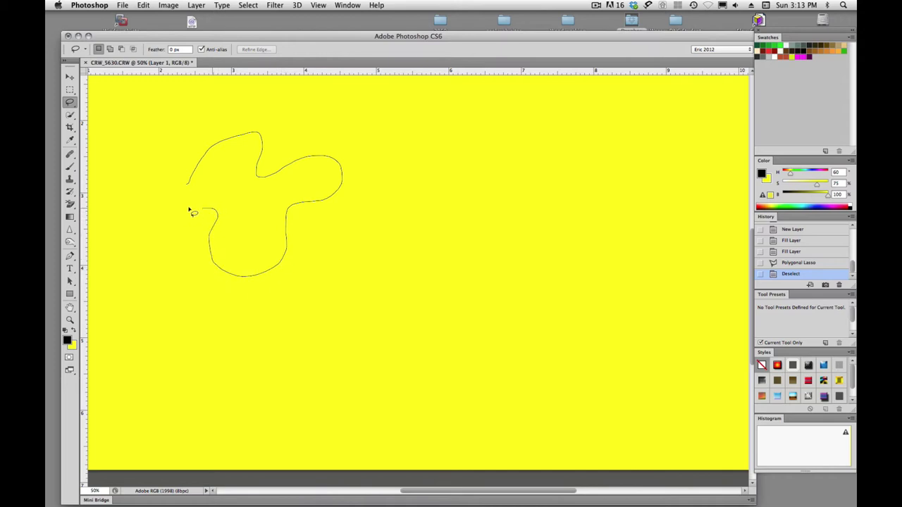
left_click_drag(187, 184, 190, 188)
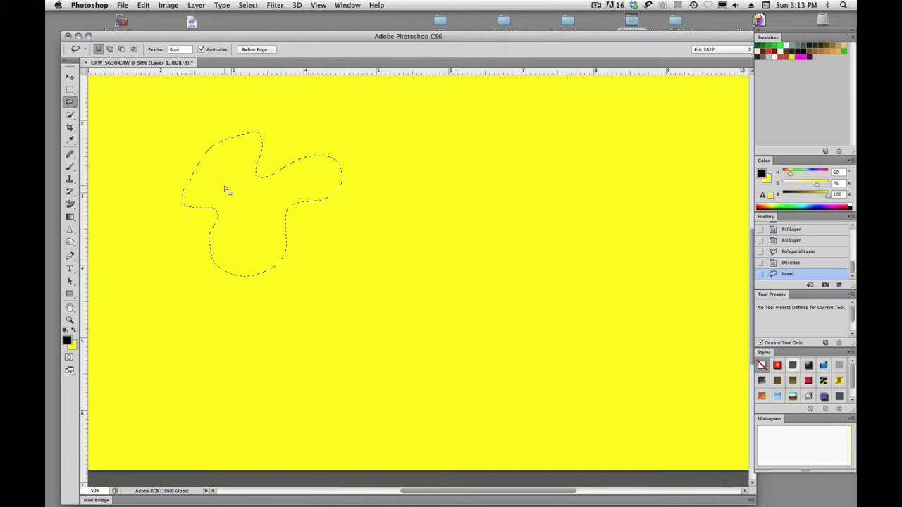
mouse_move(296, 131)
left_mouse_down()
mouse_move(303, 186)
mouse_move(401, 166)
mouse_move(344, 120)
mouse_move(299, 132)
left_mouse_up()
mouse_move(278, 200)
left_mouse_down()
mouse_move(261, 214)
mouse_move(249, 255)
mouse_move(281, 306)
mouse_move(360, 288)
mouse_move(373, 237)
mouse_move(341, 199)
mouse_move(275, 201)
left_mouse_up()
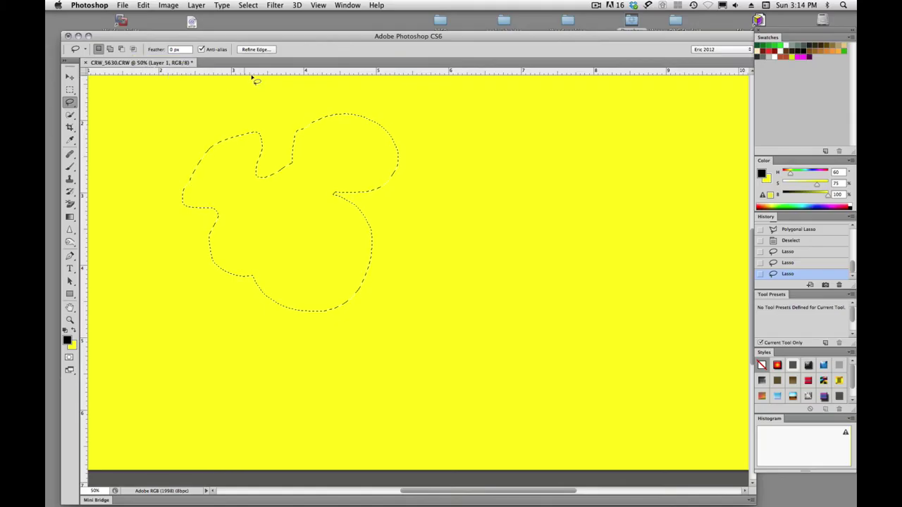
Intersect the freehand selection with a new lasso outline, trimming it to the overlap
key("alt")
key("shift+alt")
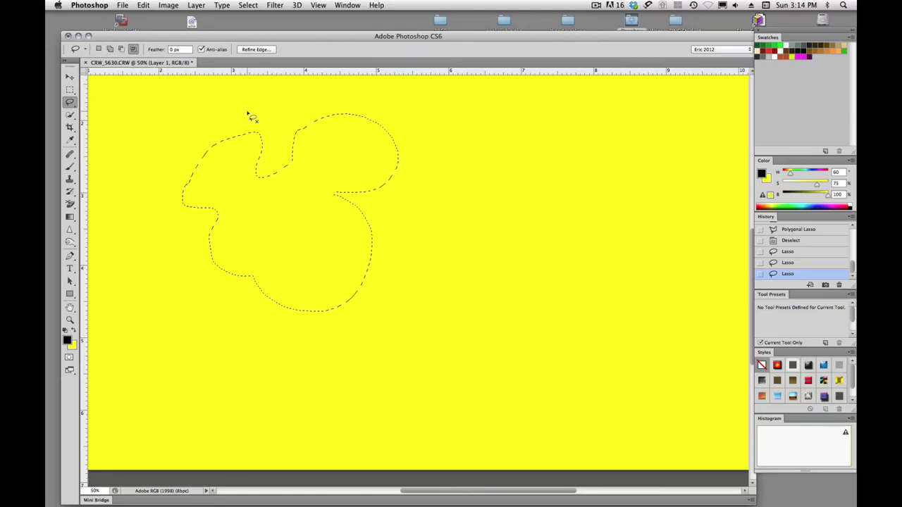
mouse_move(229, 192)
left_mouse_down()
mouse_move(406, 267)
mouse_move(497, 209)
mouse_move(450, 123)
mouse_move(300, 99)
left_mouse_up()
left_click_drag(246, 112, 237, 114)
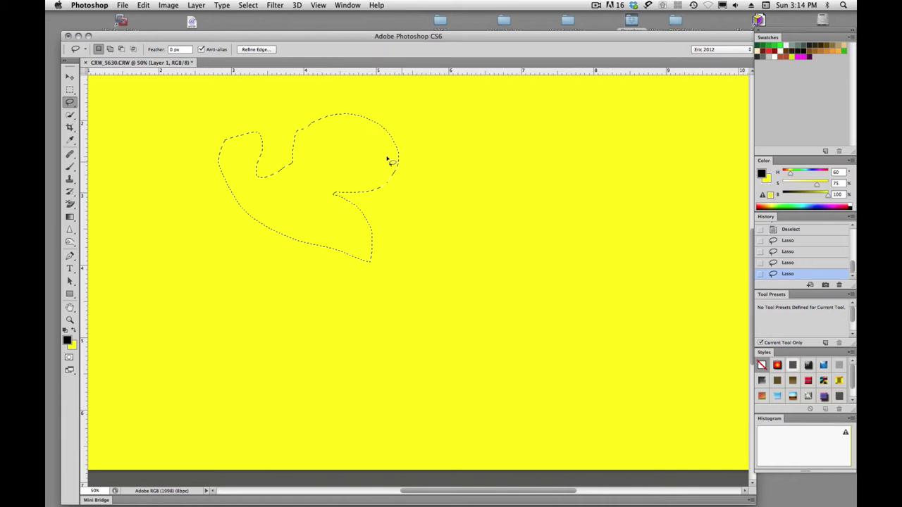
Add a rounded area on the right, then cut a notch and an oval hole out of the selection
key("shift")
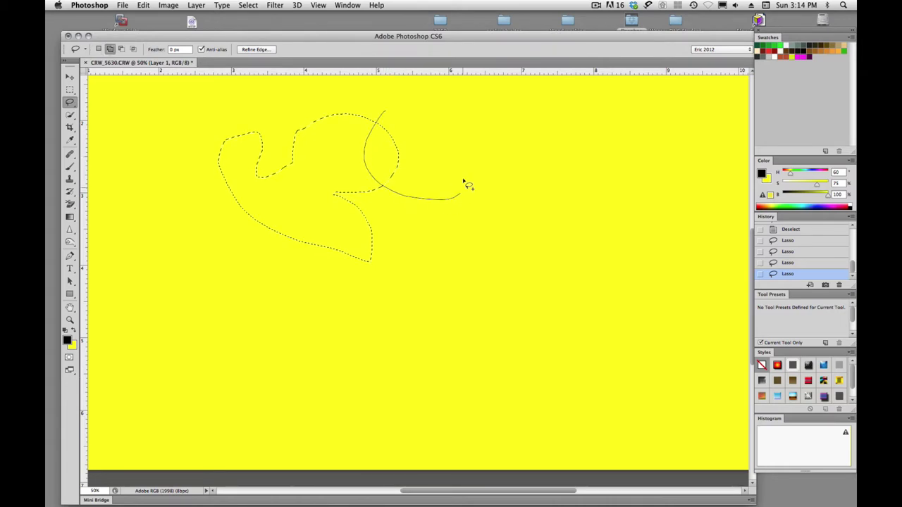
left_click_drag(463, 182, 376, 110)
key("alt")
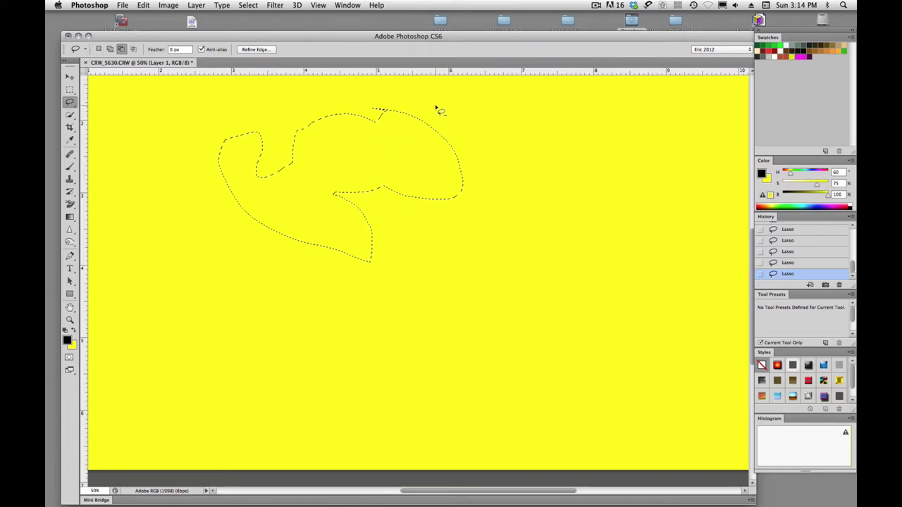
mouse_move(436, 108)
left_mouse_down()
mouse_move(459, 193)
mouse_move(469, 122)
mouse_move(444, 109)
left_mouse_up()
mouse_move(336, 147)
left_mouse_down()
mouse_move(378, 185)
mouse_move(363, 150)
mouse_move(325, 151)
left_mouse_up()
mouse_move(307, 195)
left_mouse_down()
mouse_move(325, 220)
mouse_move(307, 194)
left_mouse_up()
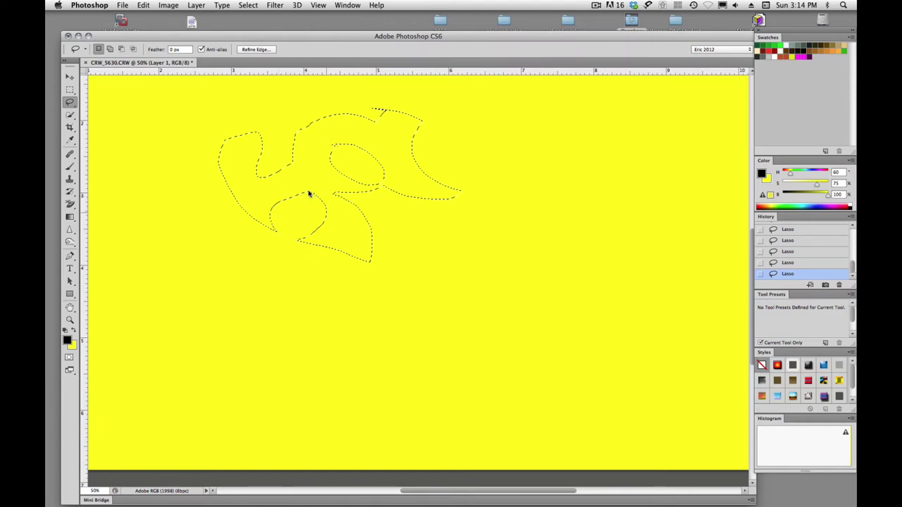
Intersect the selection with one more outline, then deselect everything
key("shift")
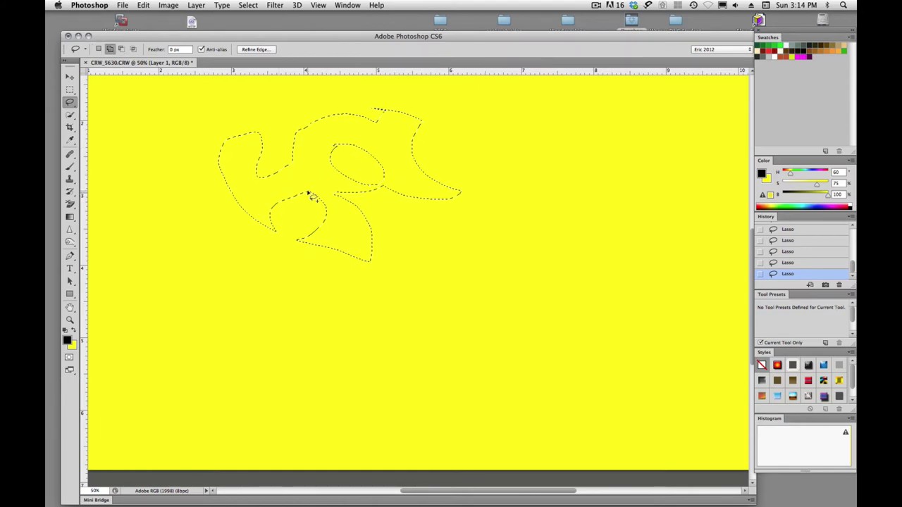
key("alt")
mouse_move(226, 104)
left_mouse_down()
mouse_move(312, 176)
mouse_move(384, 275)
mouse_move(200, 181)
mouse_move(225, 103)
mouse_move(233, 106)
left_mouse_up()
key("super+d")
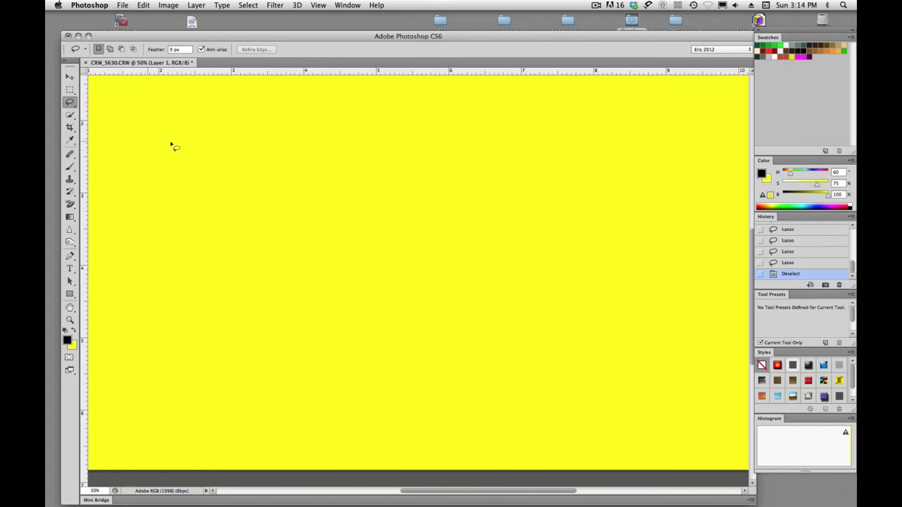
Draw a quick freehand lasso selection and deselect it
mouse_move(195, 126)
left_mouse_down()
mouse_move(211, 148)
mouse_move(214, 179)
mouse_move(259, 168)
mouse_move(241, 220)
mouse_move(266, 288)
mouse_move(171, 288)
mouse_move(181, 196)
left_mouse_up()
left_click_drag(175, 148, 187, 151)
key("super+d")
Outline a straight-edged zigzag selection with the Polygonal Lasso, then clear it
left_click_drag(240, 139, 297, 121)
mouse_move(287, 166)
left_mouse_down()
mouse_move(268, 185)
mouse_move(345, 150)
mouse_move(321, 243)
mouse_move(237, 252)
mouse_move(219, 198)
mouse_move(261, 211)
mouse_move(225, 153)
mouse_move(182, 182)
mouse_move(191, 172)
mouse_move(169, 121)
mouse_move(177, 100)
mouse_move(199, 164)
mouse_move(210, 122)
left_mouse_up()
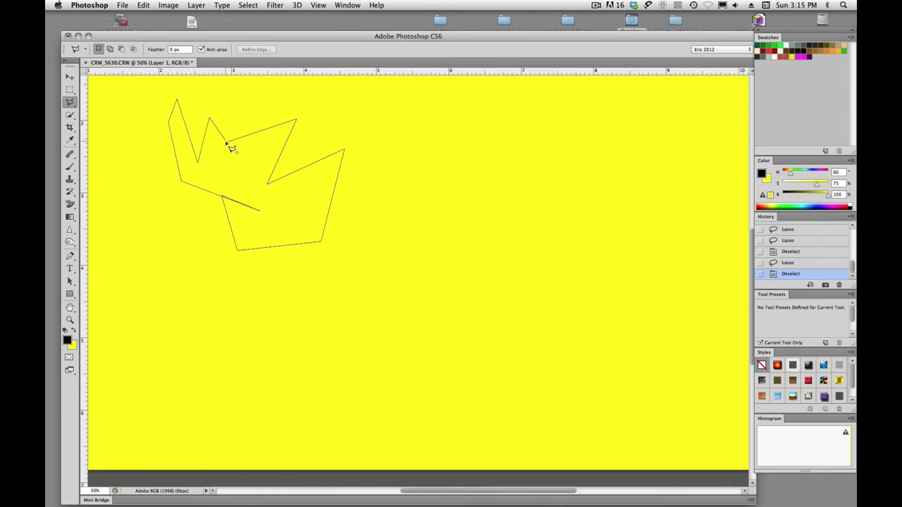
left_click(229, 145)
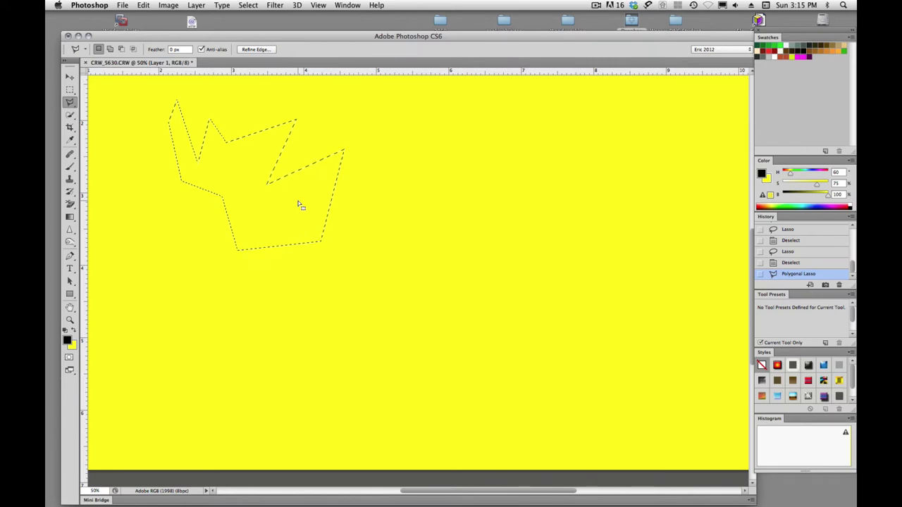
left_click(298, 205)
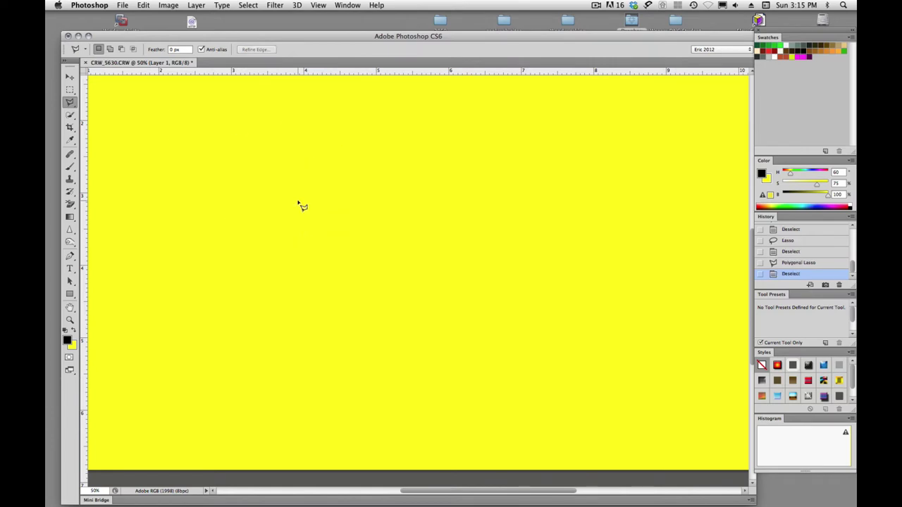
Start a Polygonal Lasso outline with zigzag corners along the top and right, then a wavy freehand section
left_click(194, 138)
left_click(296, 121)
left_click(308, 171)
left_click(345, 154)
left_click(350, 200)
left_click(293, 223)
left_click(358, 280)
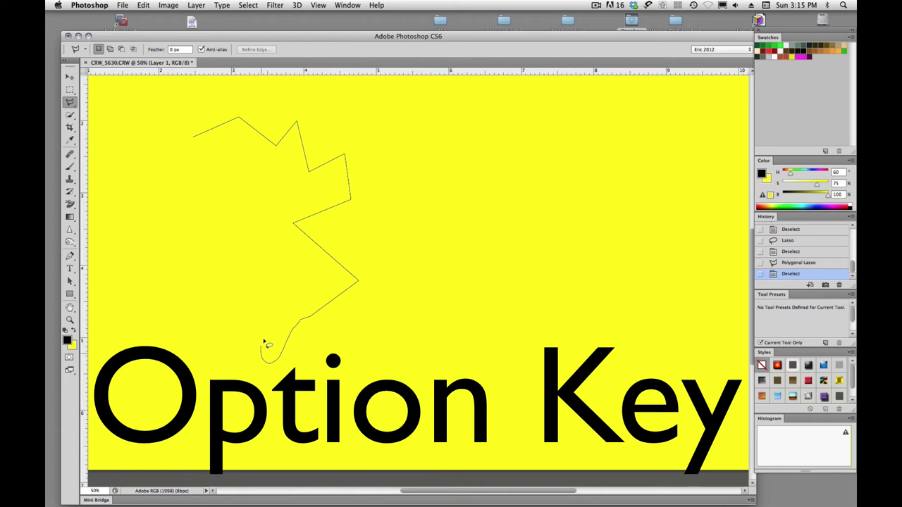
mouse_move(262, 314)
left_mouse_down()
mouse_move(242, 322)
mouse_move(267, 299)
left_mouse_up()
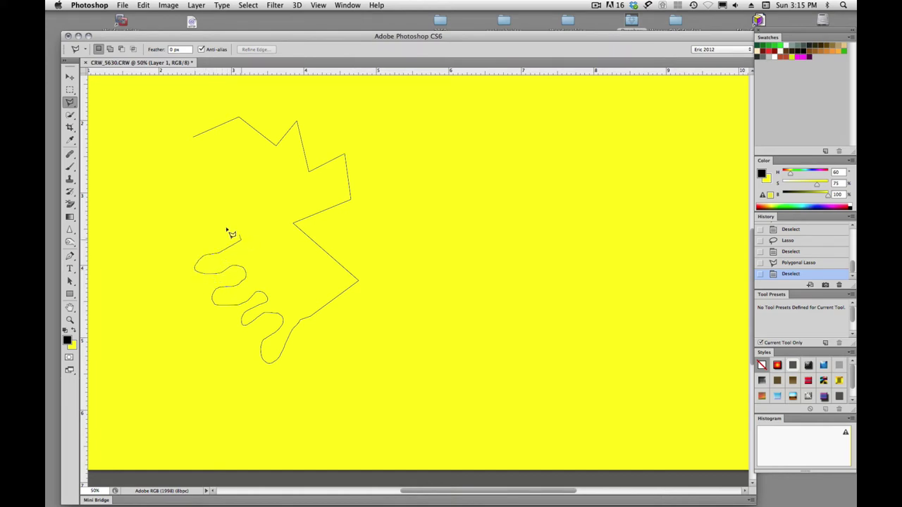
Add straight corners back toward the upper left, close the outline at its start, and deselect
left_click(164, 210)
left_click(220, 188)
left_click(265, 209)
left_click(265, 176)
left_click(217, 159)
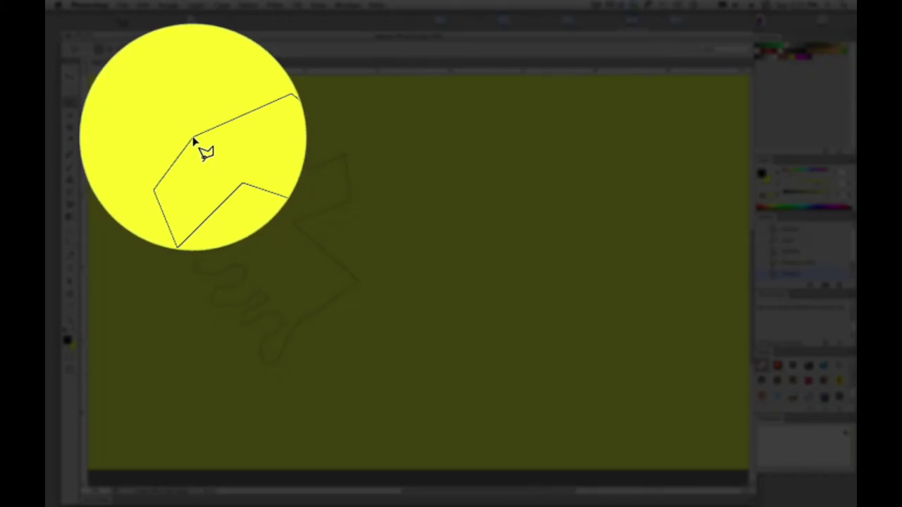
left_click(194, 141)
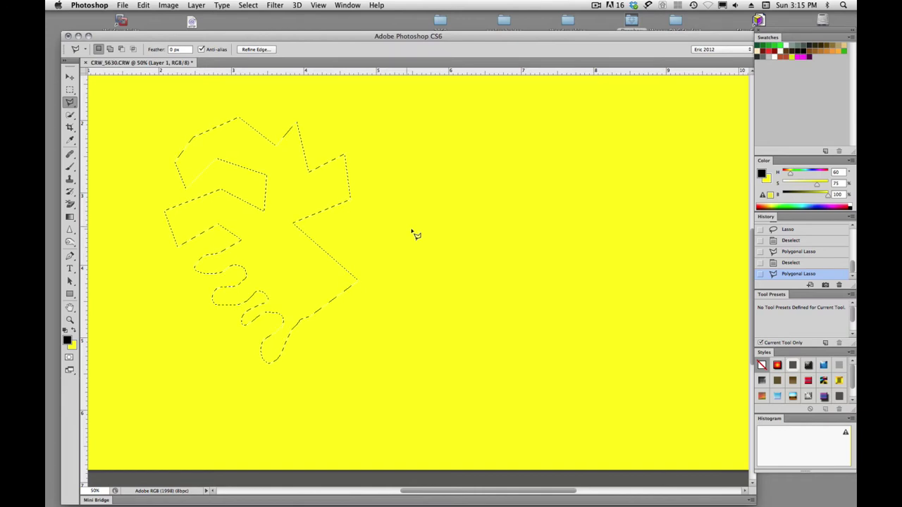
key("super+d")
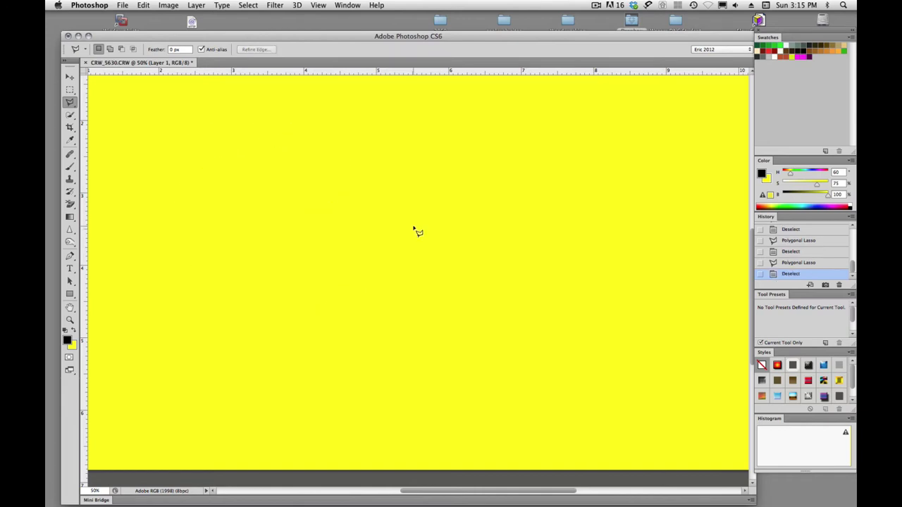
key("shift+l")
key("shift+l")
mouse_move(167, 200)
left_mouse_down()
mouse_move(217, 128)
mouse_move(242, 147)
mouse_move(232, 178)
mouse_move(247, 179)
mouse_move(255, 158)
left_mouse_up()
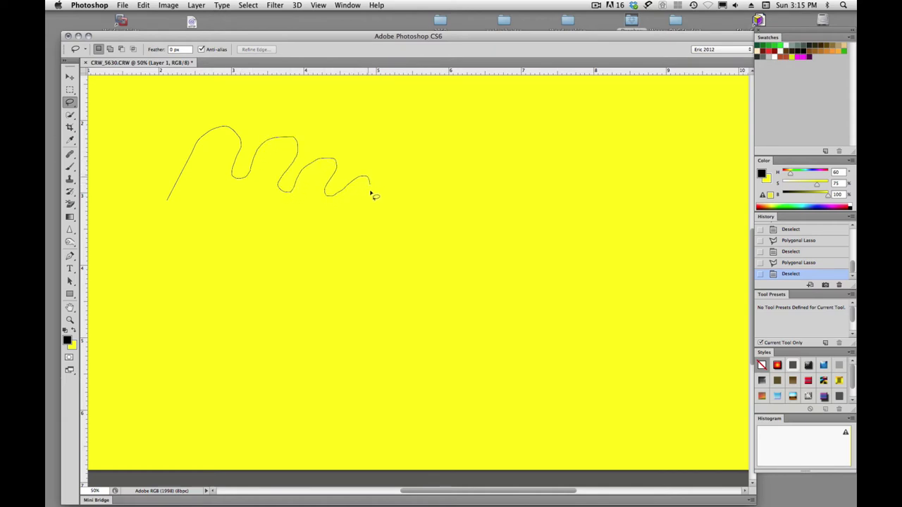
left_click_drag(370, 191, 371, 192)
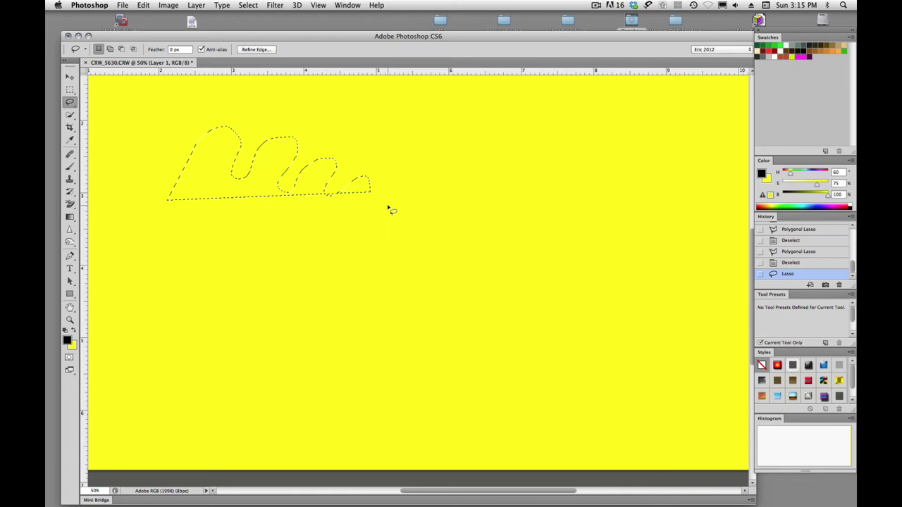
left_click(387, 208)
mouse_move(235, 227)
left_mouse_down()
mouse_move(281, 138)
mouse_move(286, 202)
mouse_move(305, 202)
mouse_move(347, 172)
left_mouse_up()
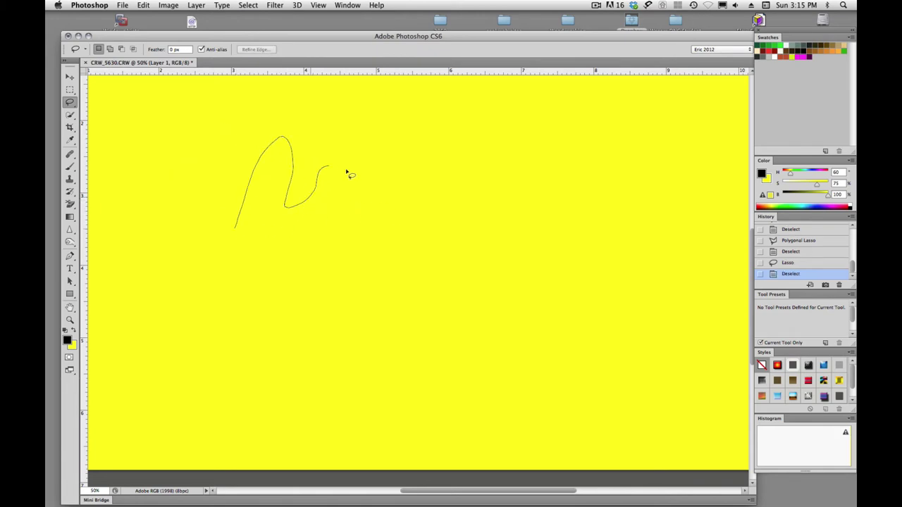
mouse_move(379, 207)
left_mouse_down()
mouse_move(399, 138)
mouse_move(444, 200)
mouse_move(446, 240)
mouse_move(463, 183)
mouse_move(477, 242)
mouse_move(492, 183)
mouse_move(513, 258)
mouse_move(534, 199)
mouse_move(549, 359)
mouse_move(496, 360)
mouse_move(464, 291)
mouse_move(479, 267)
mouse_move(429, 340)
mouse_move(423, 264)
mouse_move(357, 344)
mouse_move(362, 271)
left_mouse_up()
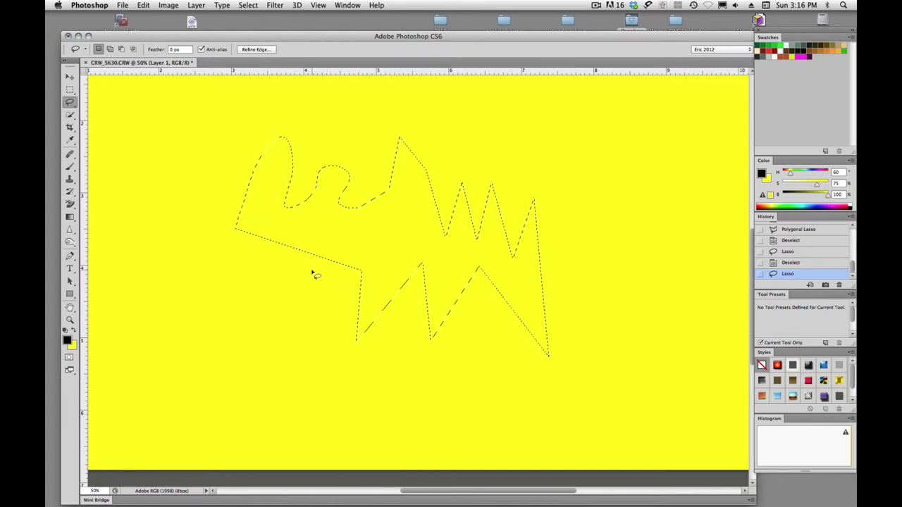
left_click(315, 275)
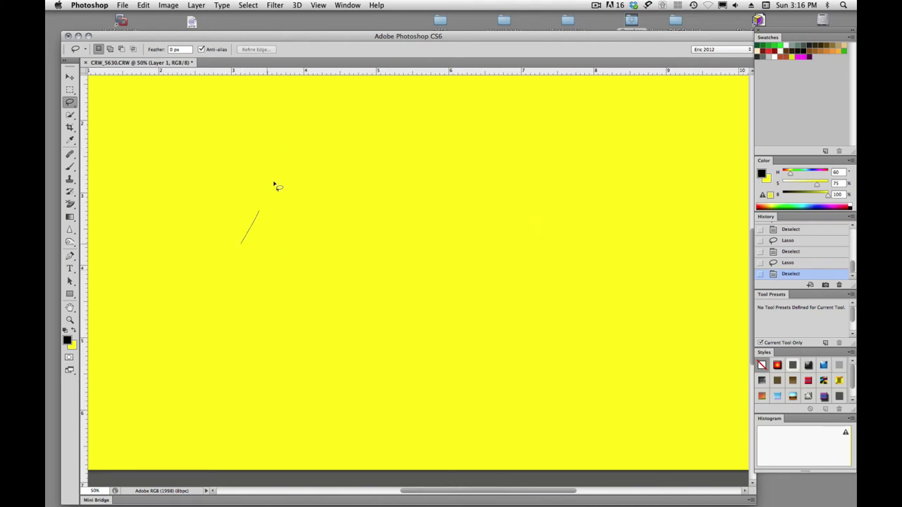
left_click_drag(285, 236, 343, 175)
mouse_move(399, 206)
left_mouse_down()
mouse_move(352, 246)
mouse_move(494, 258)
mouse_move(553, 339)
mouse_move(522, 432)
mouse_move(447, 453)
mouse_move(375, 417)
mouse_move(294, 433)
mouse_move(275, 409)
left_mouse_up()
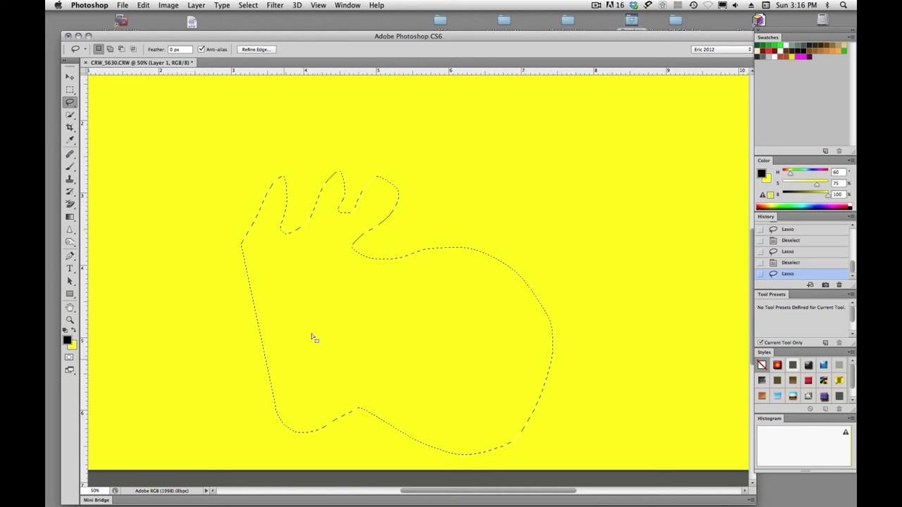
left_click(399, 234)
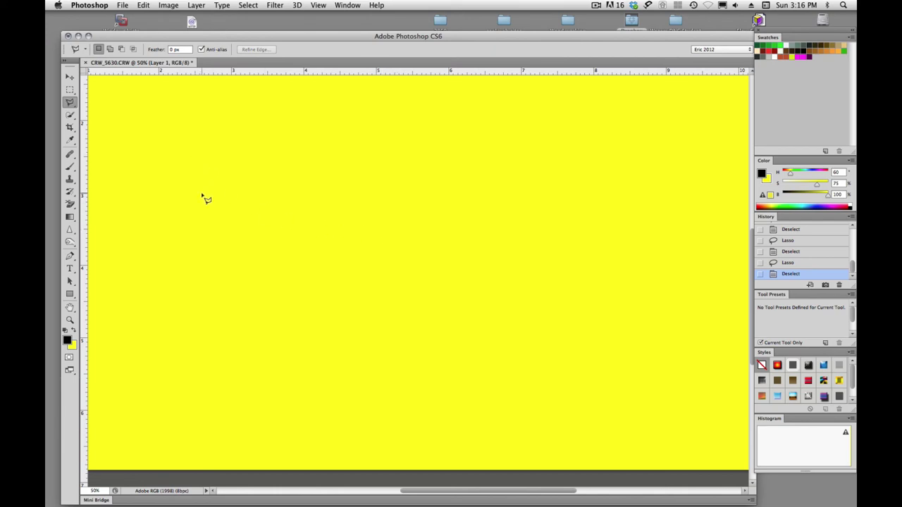
Click out a notched zigzag polygon selection, close it near the lower left, and deselect it
left_click(261, 141)
left_click(274, 204)
left_click(353, 150)
left_click(377, 235)
left_click(483, 186)
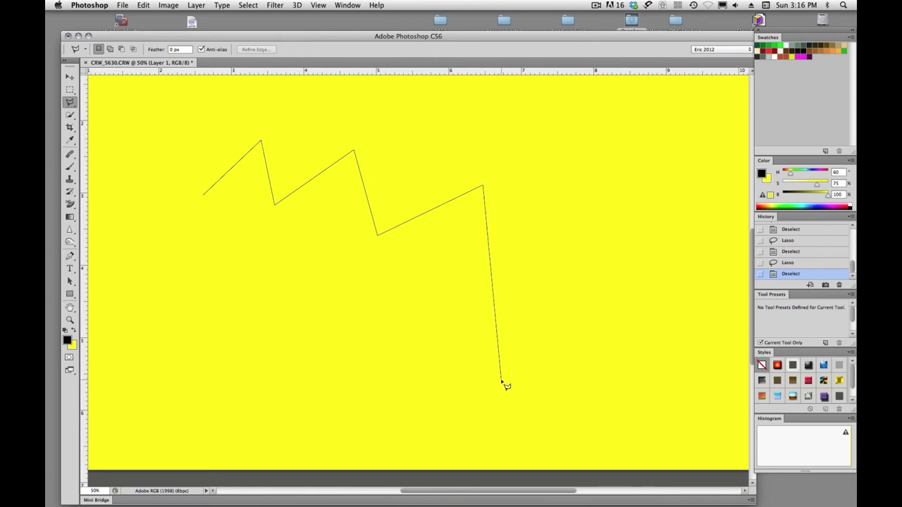
left_click(500, 380)
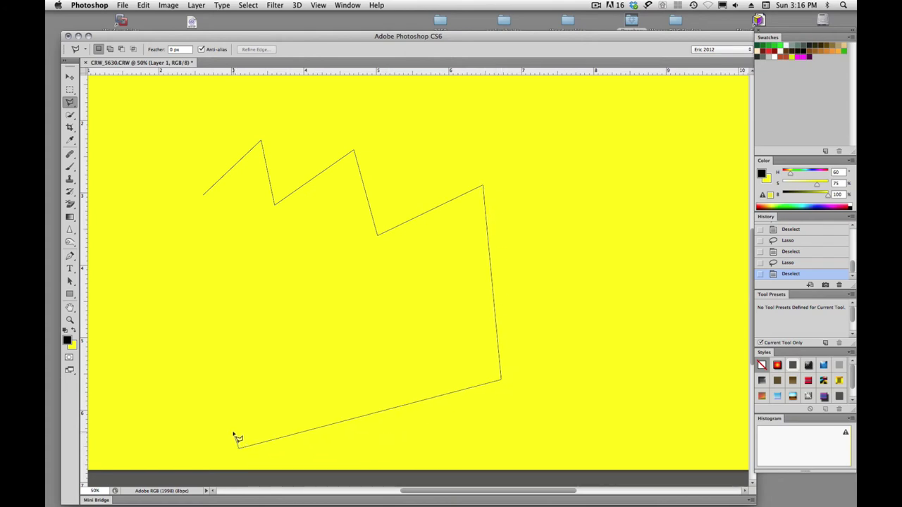
double_click(209, 428)
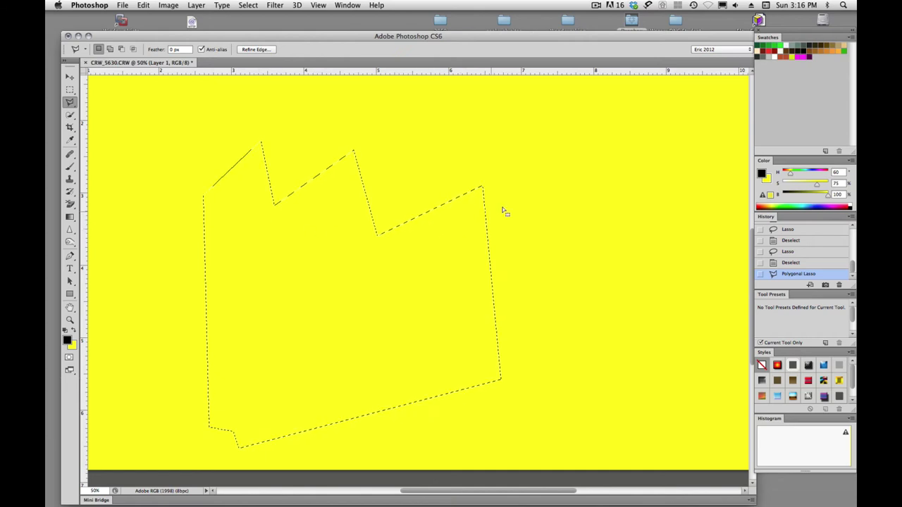
key("super+d")
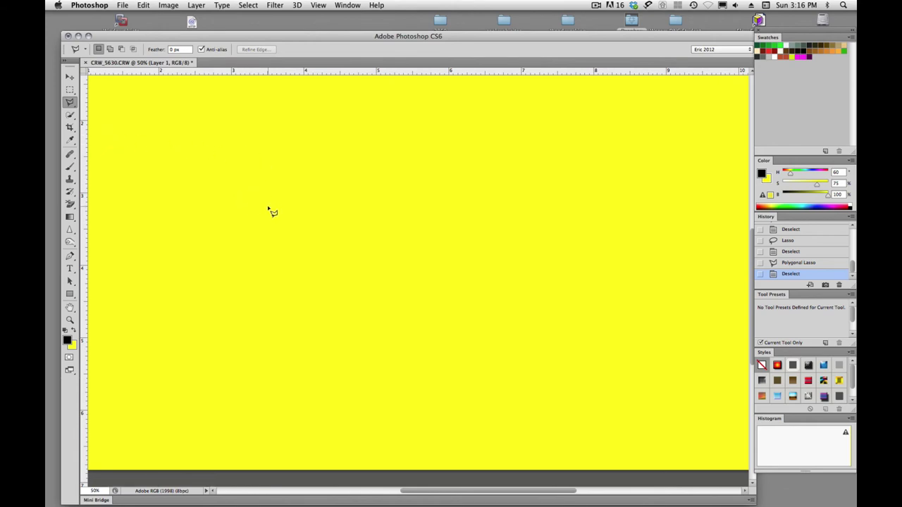
Build a blocky marquee selection from a tall rectangle plus rectangles added right, top and left
left_click(70, 90)
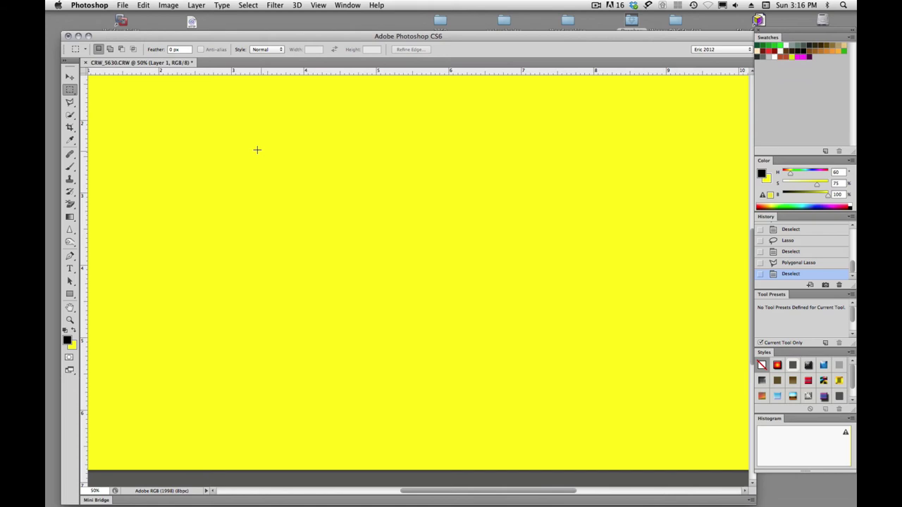
left_click_drag(257, 150, 387, 317)
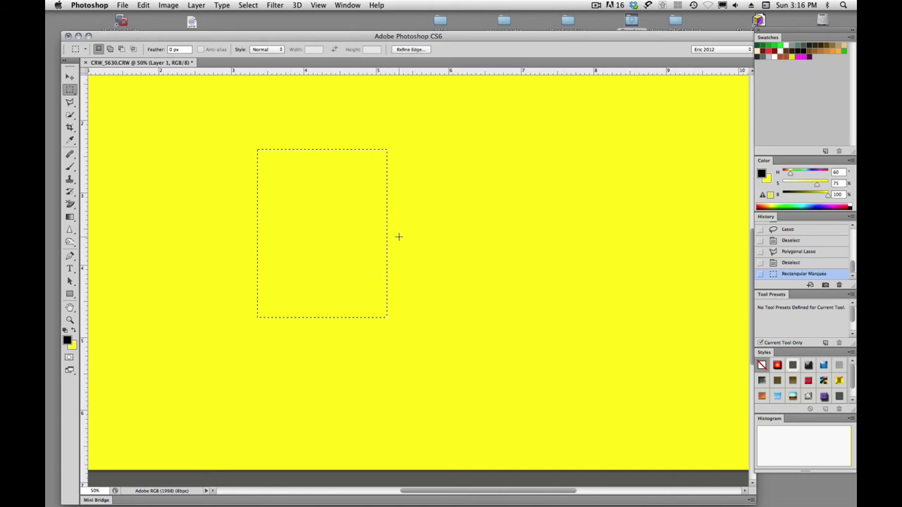
left_click_drag(348, 192, 455, 295)
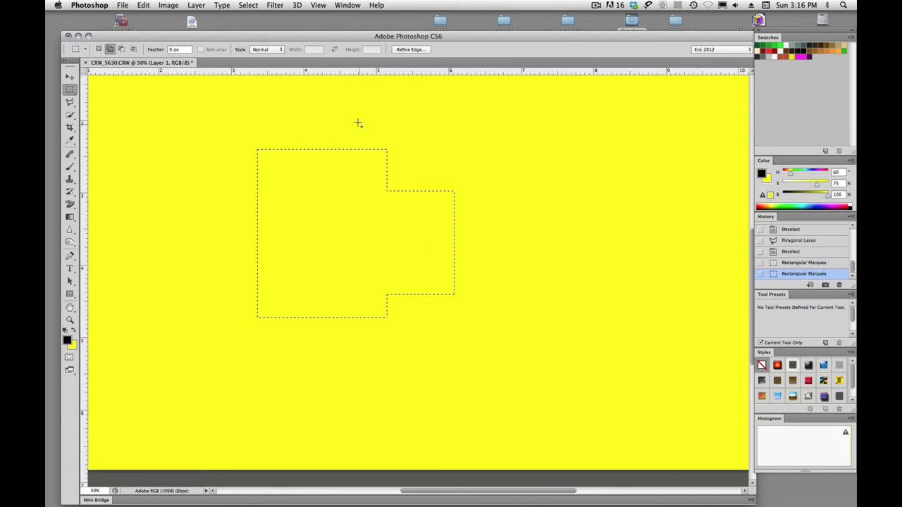
left_click_drag(358, 123, 420, 190)
left_click_drag(303, 139, 311, 151)
left_click_drag(187, 207, 303, 275)
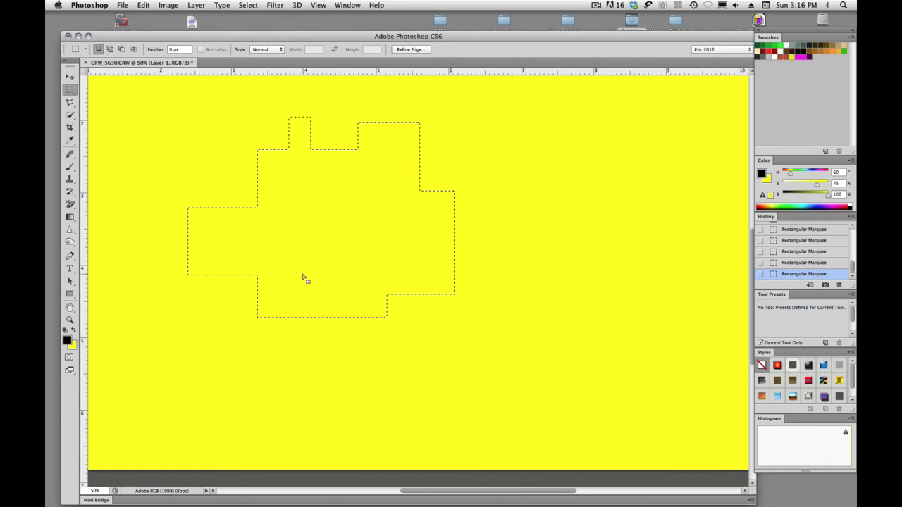
Subtract two narrow vertical slots from the lower part of the selection
key("alt")
left_click_drag(306, 378, 354, 221)
key("alt")
left_click_drag(425, 357, 423, 231)
With the Polygonal Lasso, subtract an angled wedge to notch the selection's right side
left_click(71, 103)
key("alt")
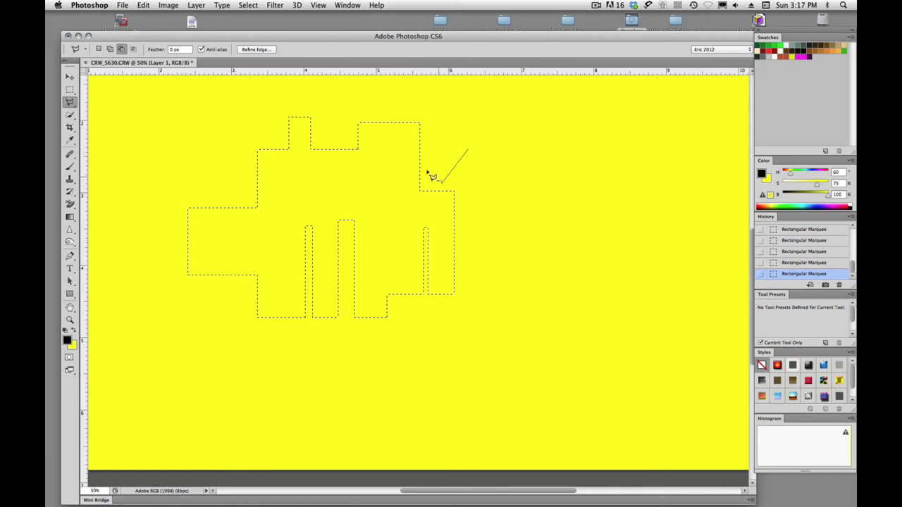
left_click(383, 215)
left_click(425, 213)
left_click(394, 259)
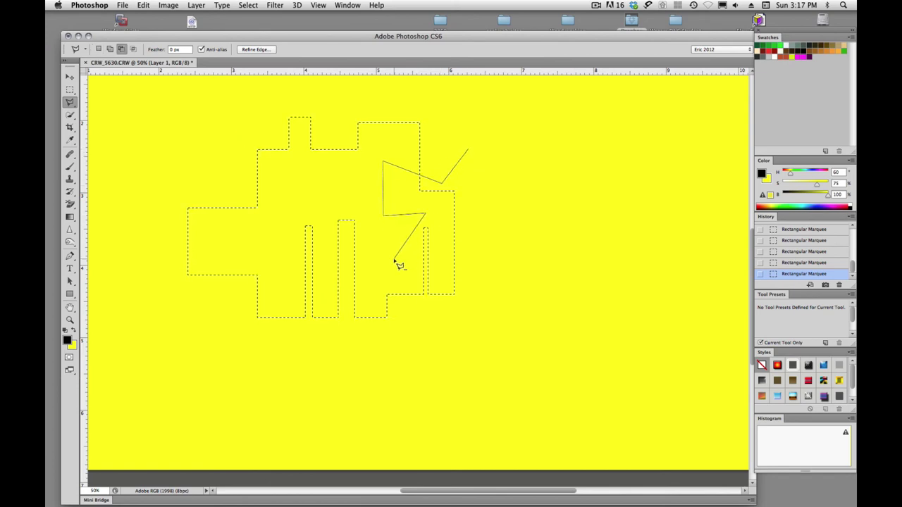
left_click(411, 328)
left_click(530, 317)
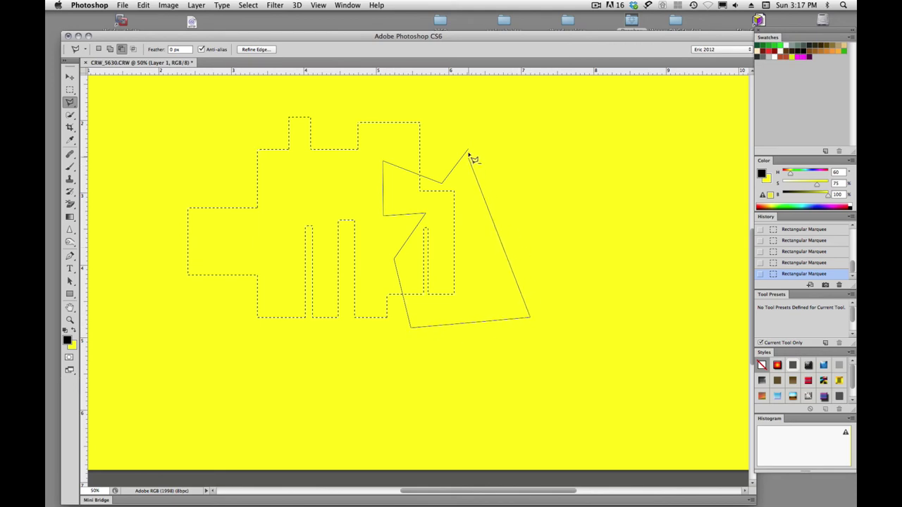
left_click(467, 151)
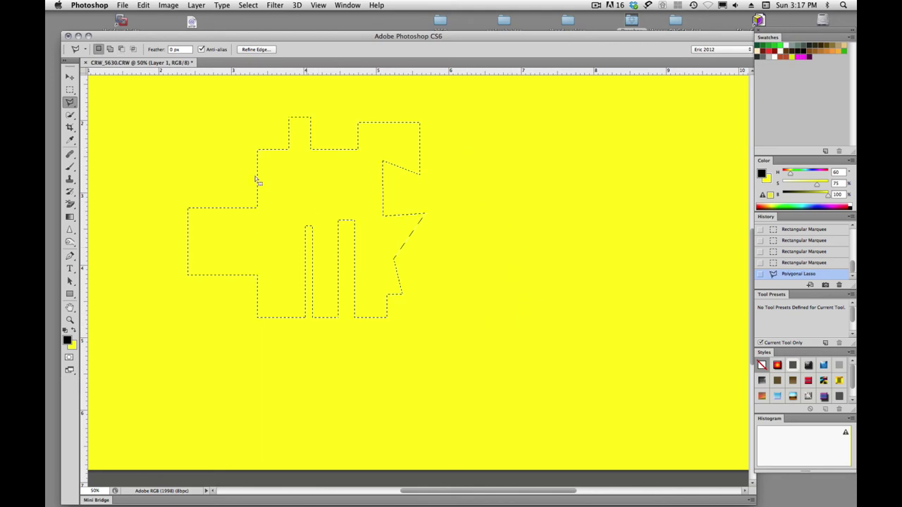
Add an angular polygon piece to the left side of the selection
key("shift")
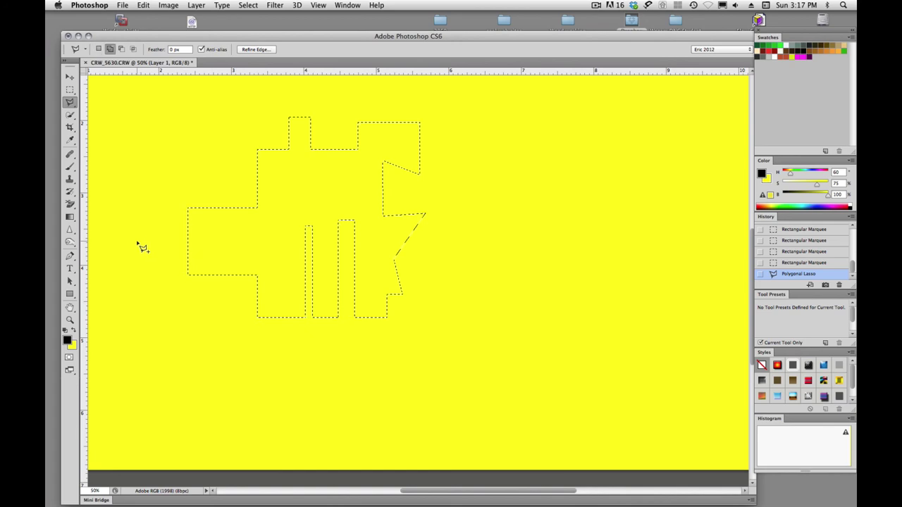
left_click(137, 242)
left_click(224, 180)
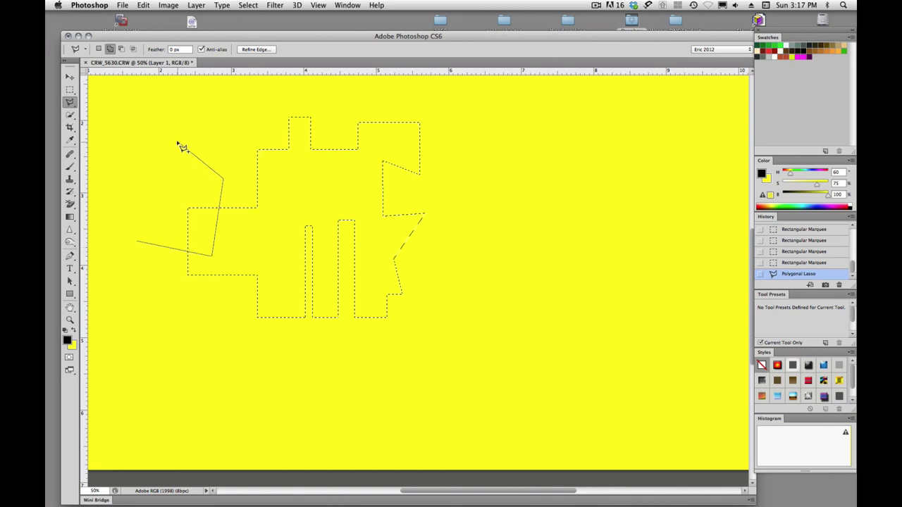
left_click(177, 141)
left_click(212, 128)
left_click(129, 112)
left_click(132, 127)
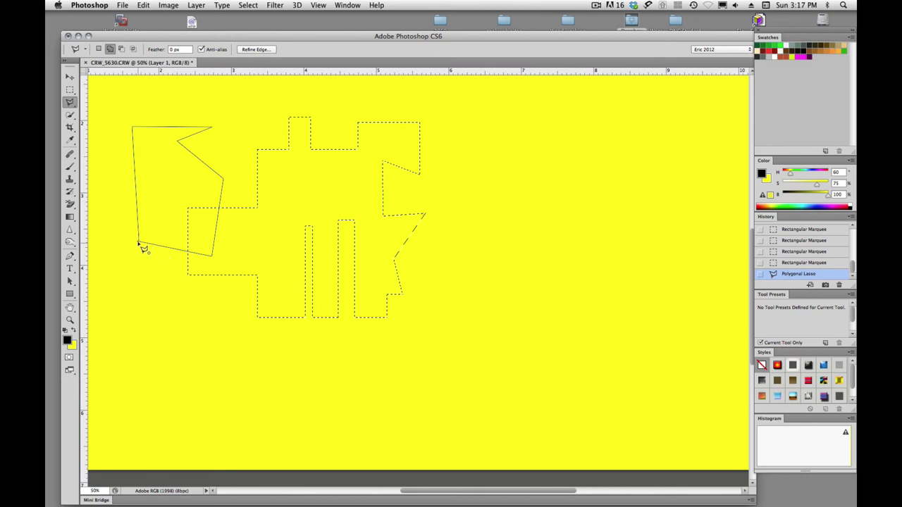
left_click(140, 243)
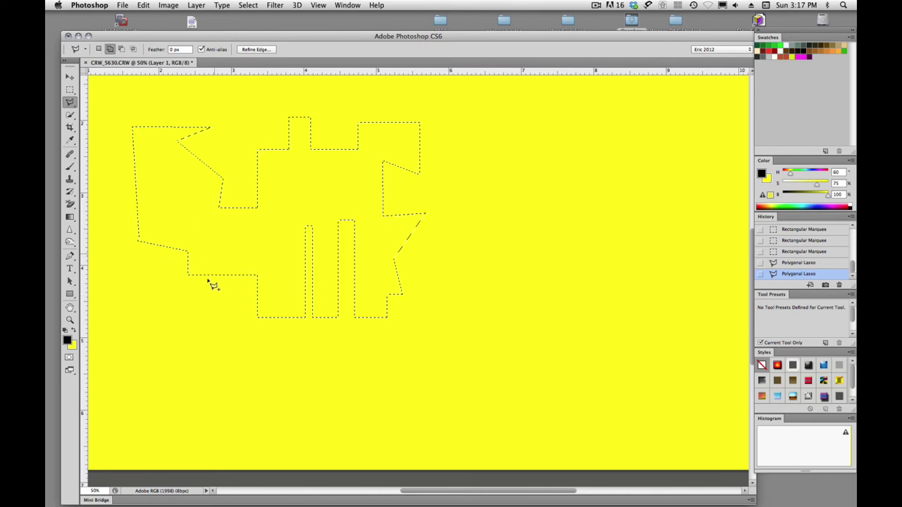
Add a triangular leg below the shape and cut a rectangular hole in its middle
left_click(215, 251)
left_click(195, 325)
left_click(234, 328)
left_click(216, 253)
key("alt")
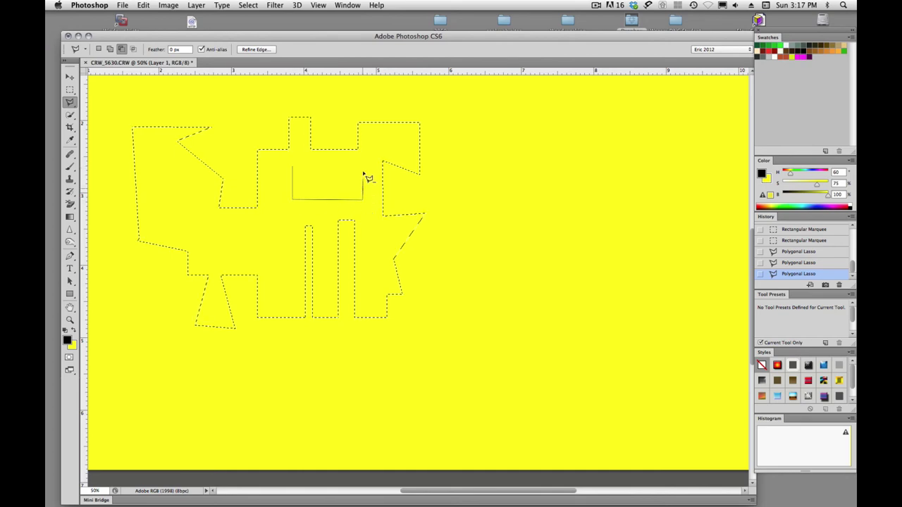
left_click(295, 171)
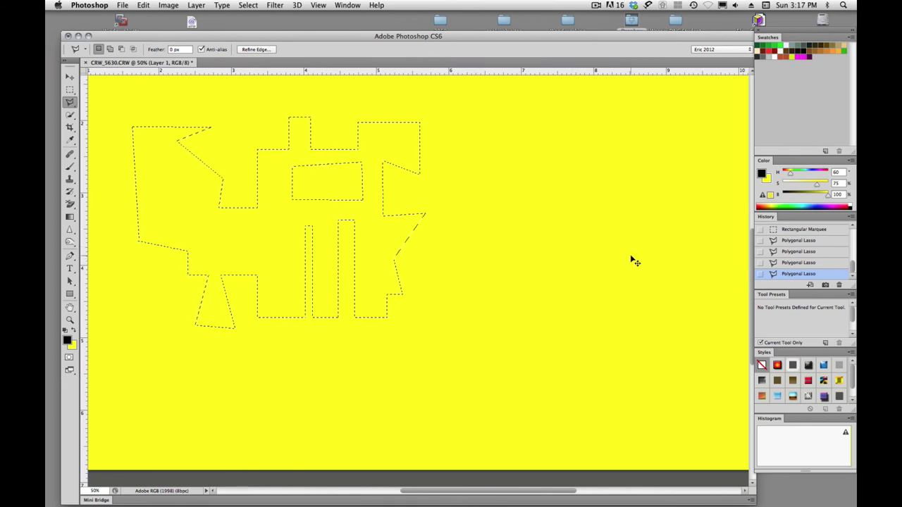
Copy the selection to Layer 2 with Cmd+J and give it a drop shadow angled at 70°
key("super+j")
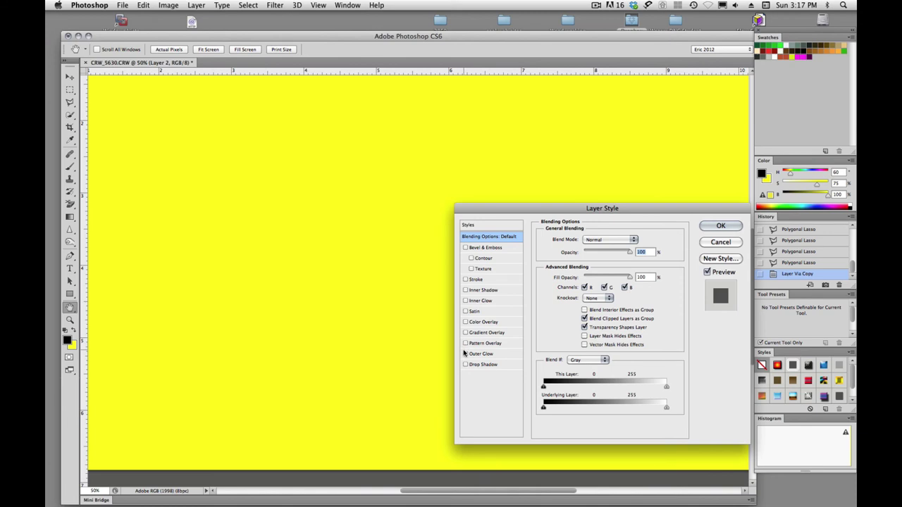
left_click(465, 364)
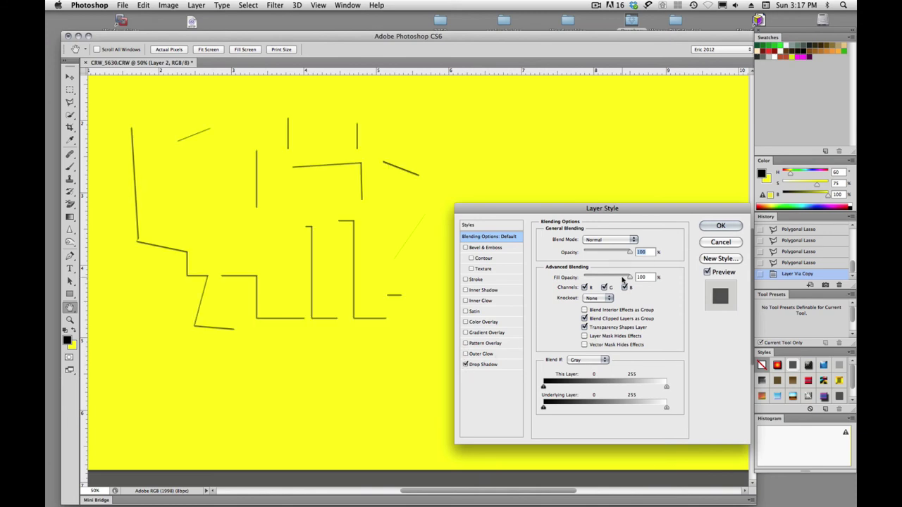
left_click(487, 365)
left_click_drag(579, 267, 582, 310)
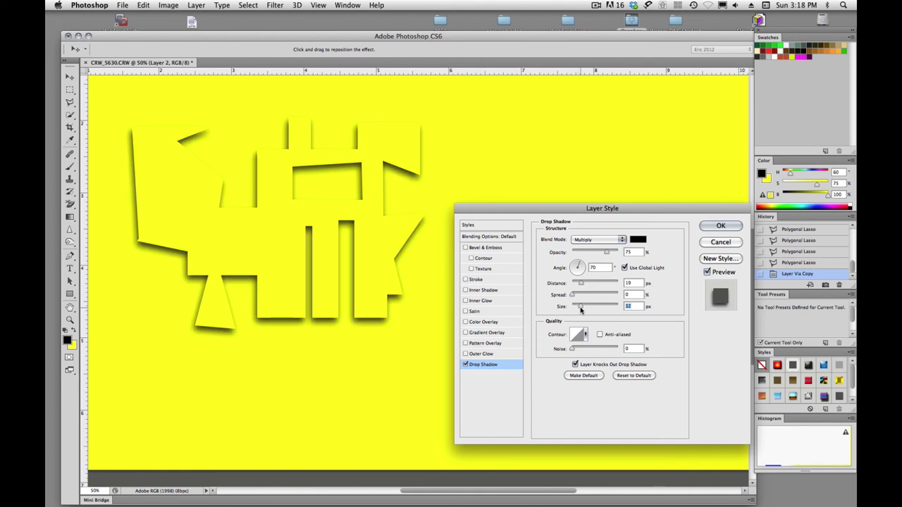
left_click(721, 226)
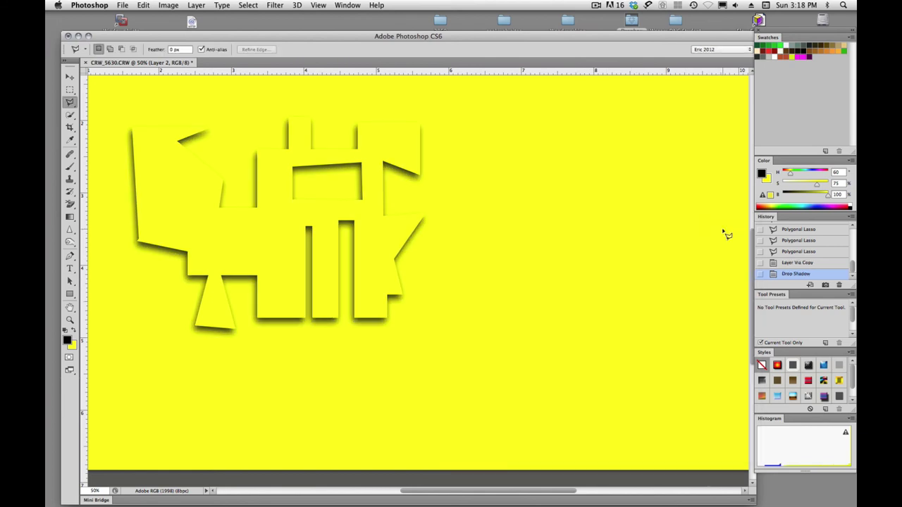